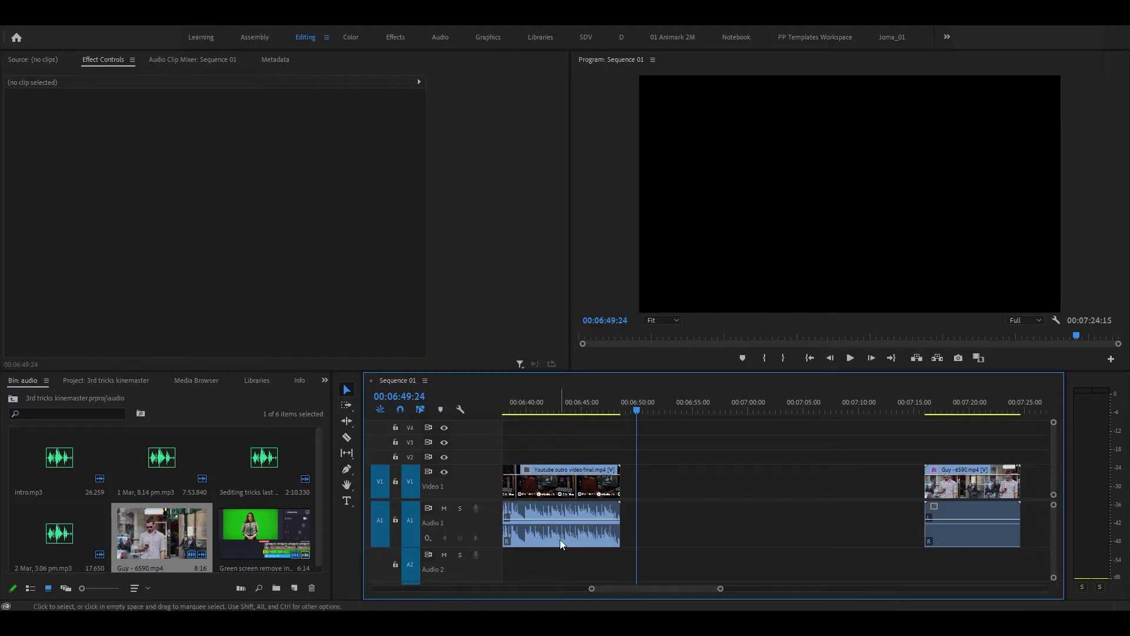
Paste the list of credit names into a new text graphic on the black gap after the outro clip
click(346, 501)
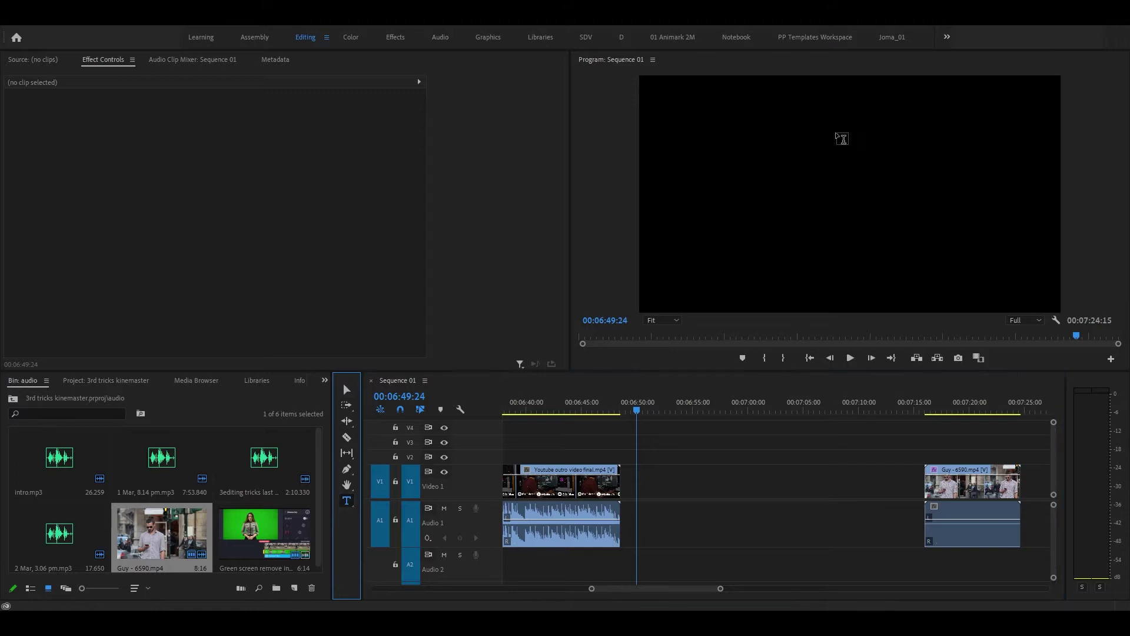
click(807, 150)
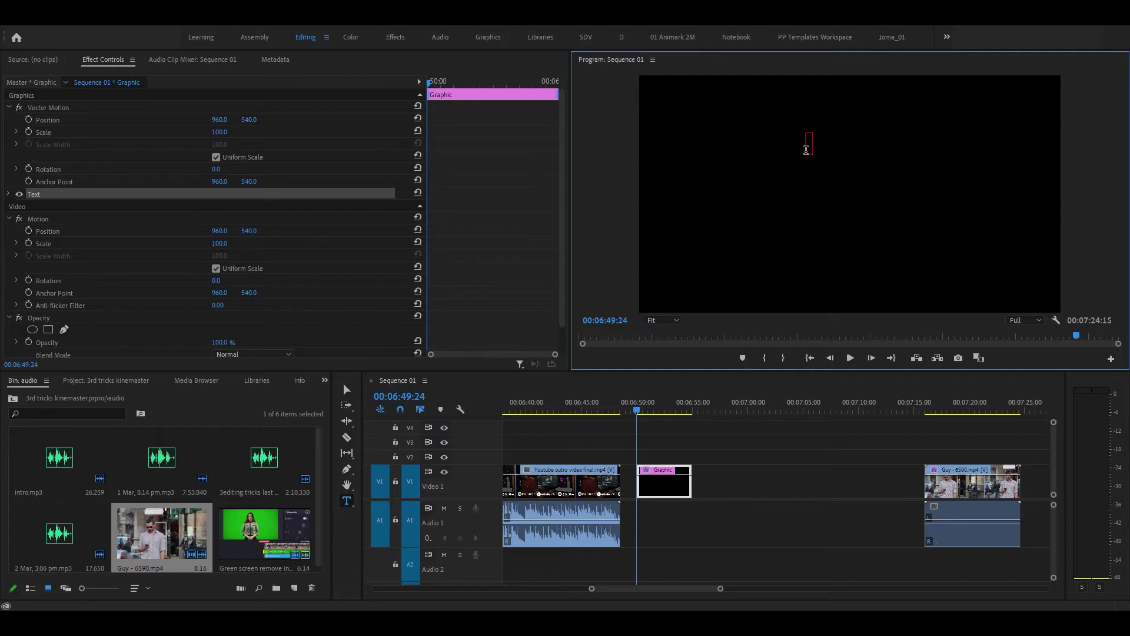
key(ctrl+v)
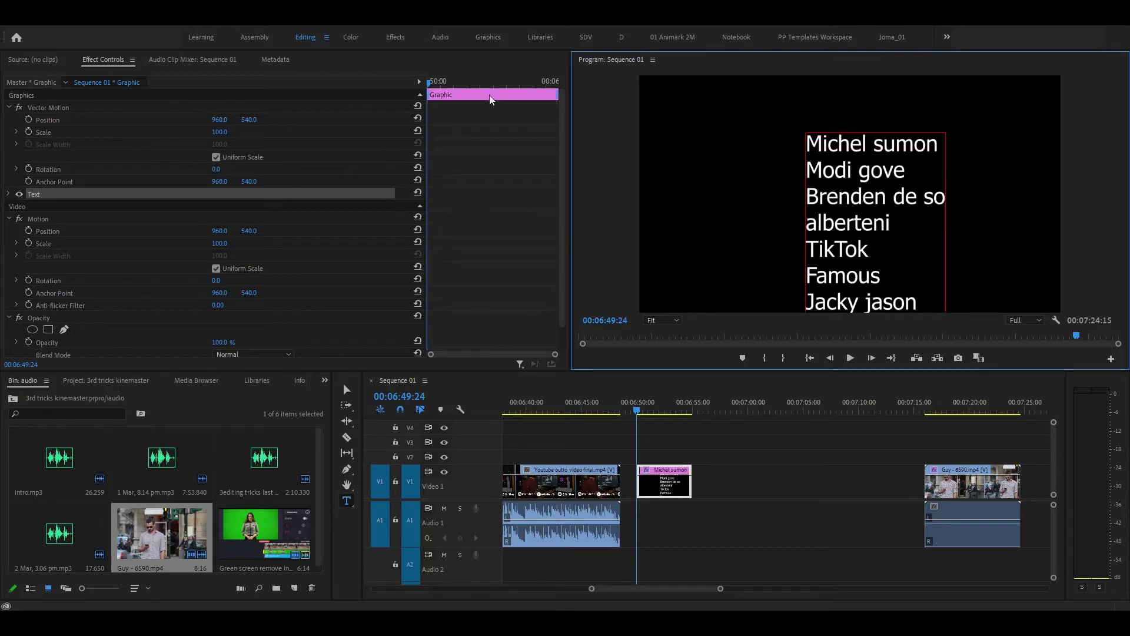
click(350, 393)
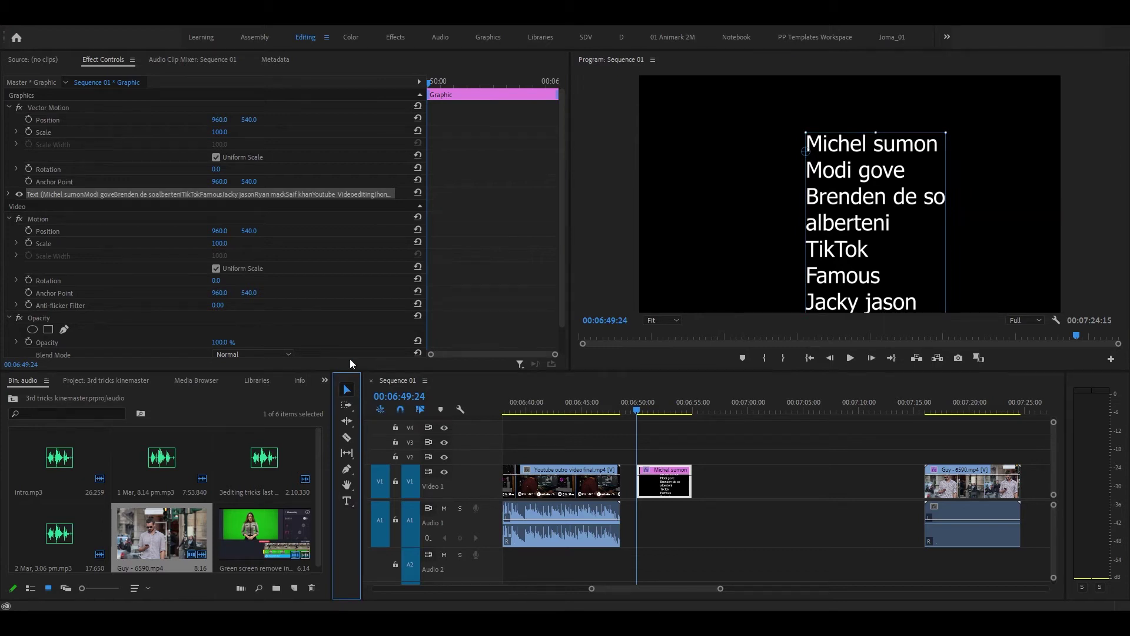
click(496, 37)
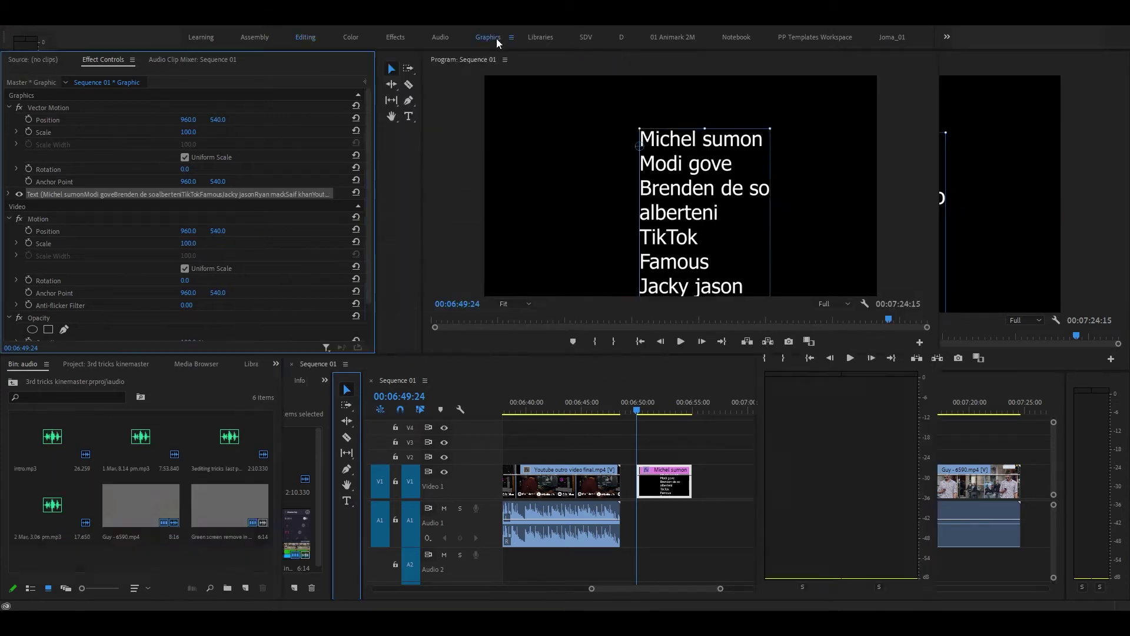
Centre the credits text block vertically and horizontally with Essential Graphics' Align and Transform
click(991, 79)
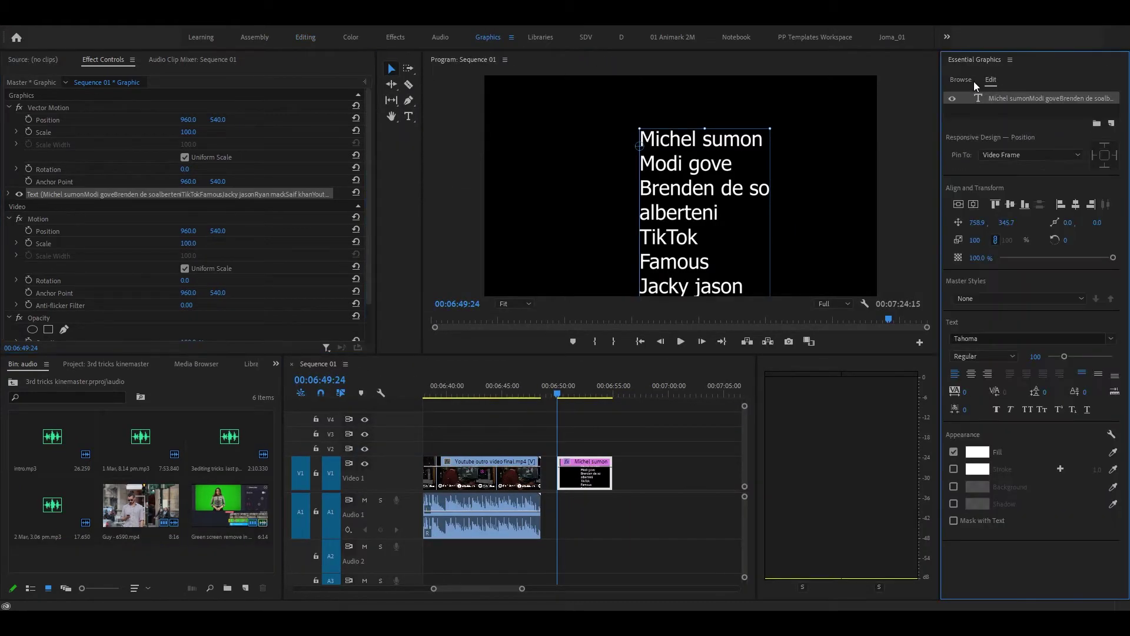
click(959, 205)
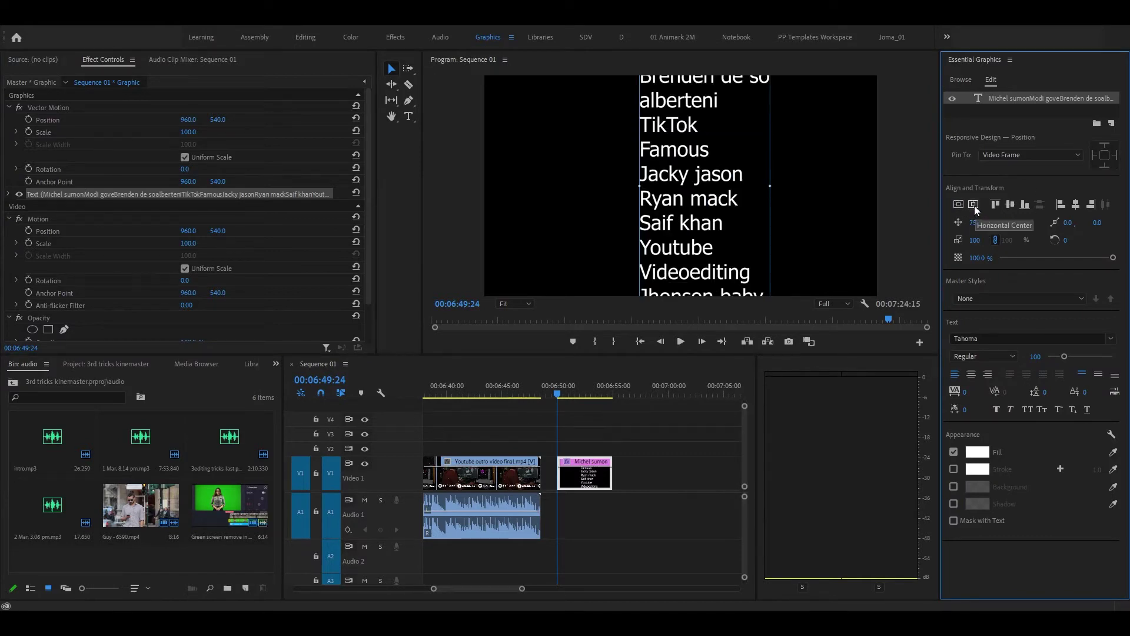
click(974, 205)
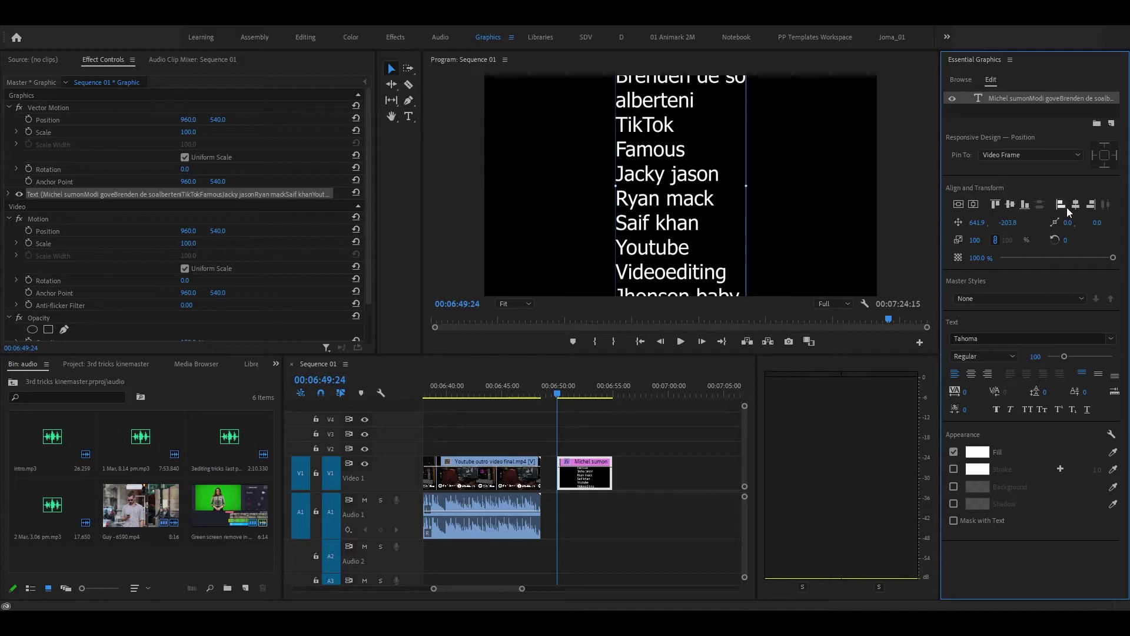
click(835, 227)
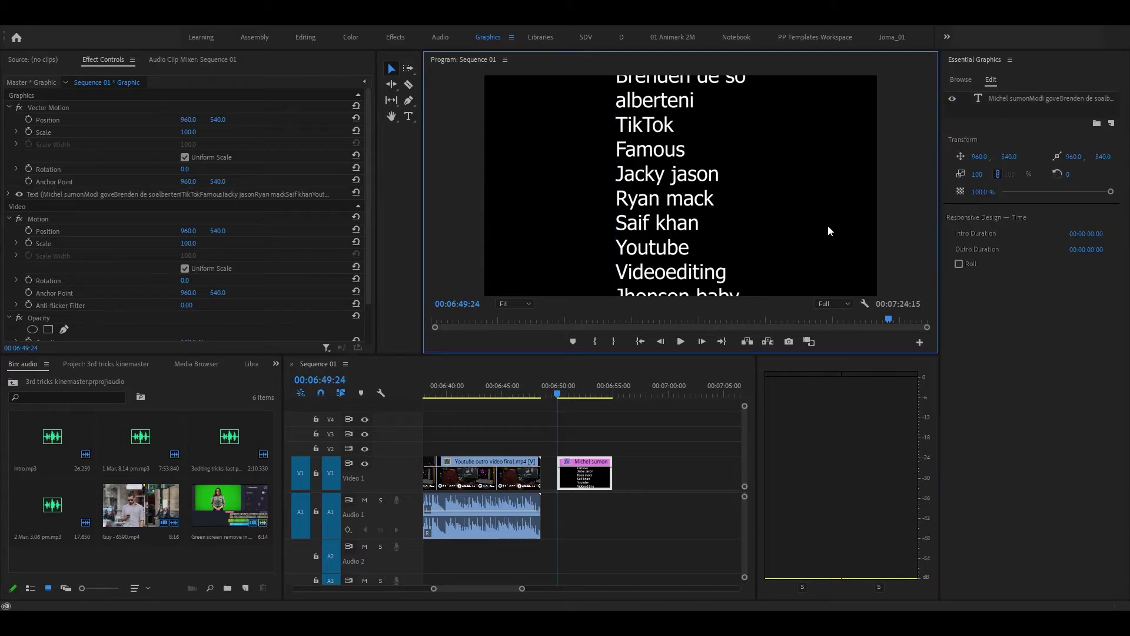
Turn on Roll for the credits graphic and play the rolling names back
click(959, 264)
key(space)
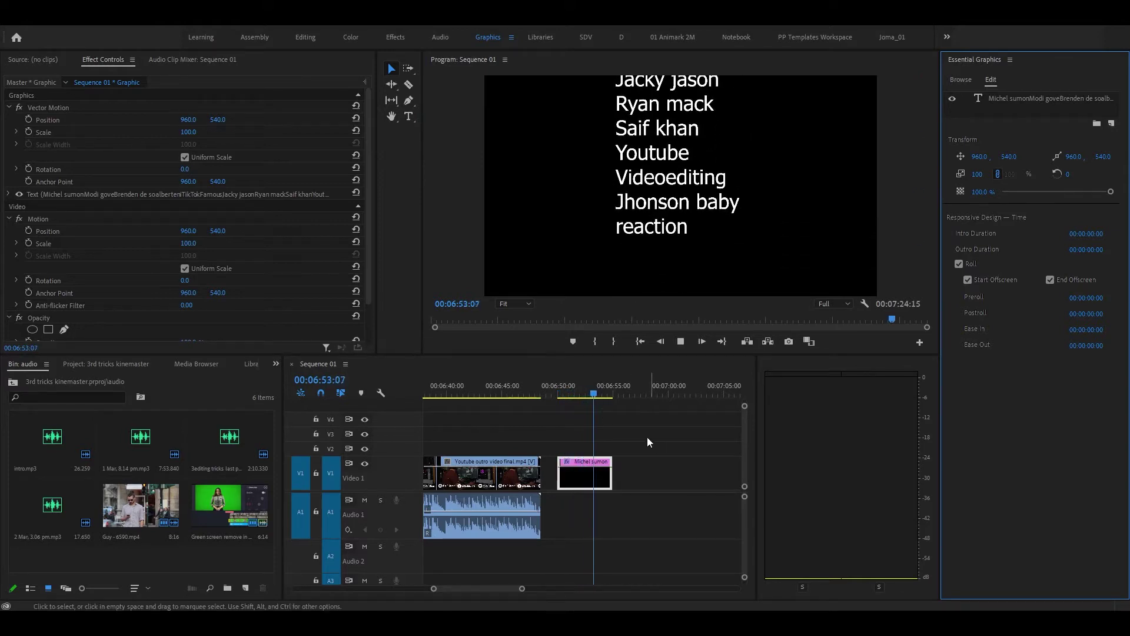
drag(587, 393, 548, 394)
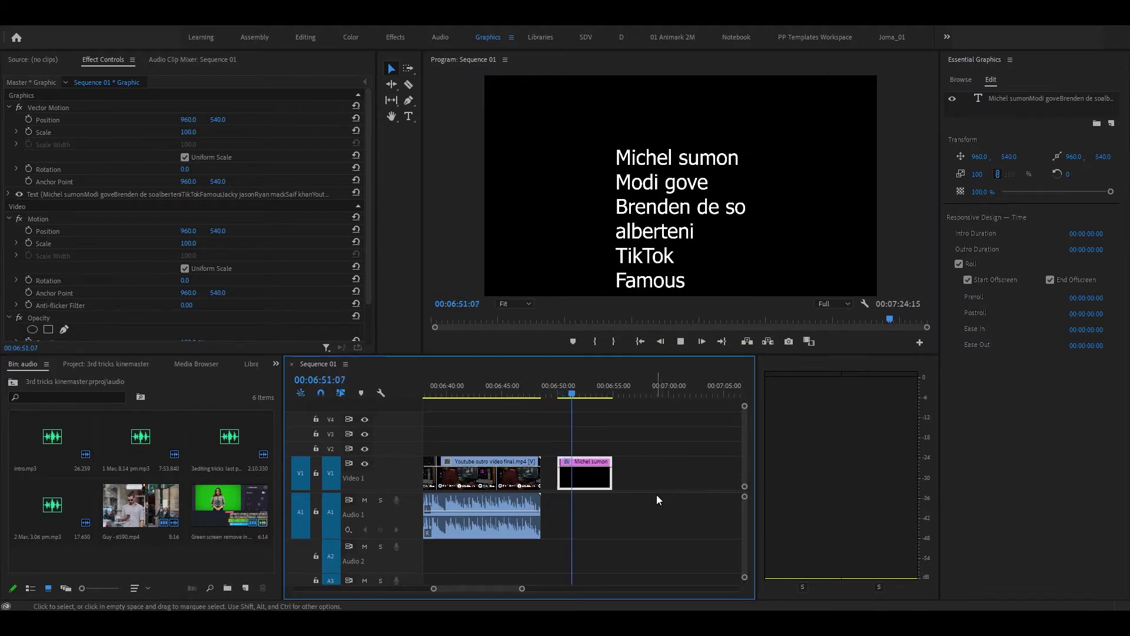
Shorten the credits graphic clip and replay it from the start to check the roll
mouse_move(612, 480)
mouse_down()
mouse_move(672, 490)
mouse_move(594, 496)
mouse_up()
key(space)
click(552, 392)
key(space)
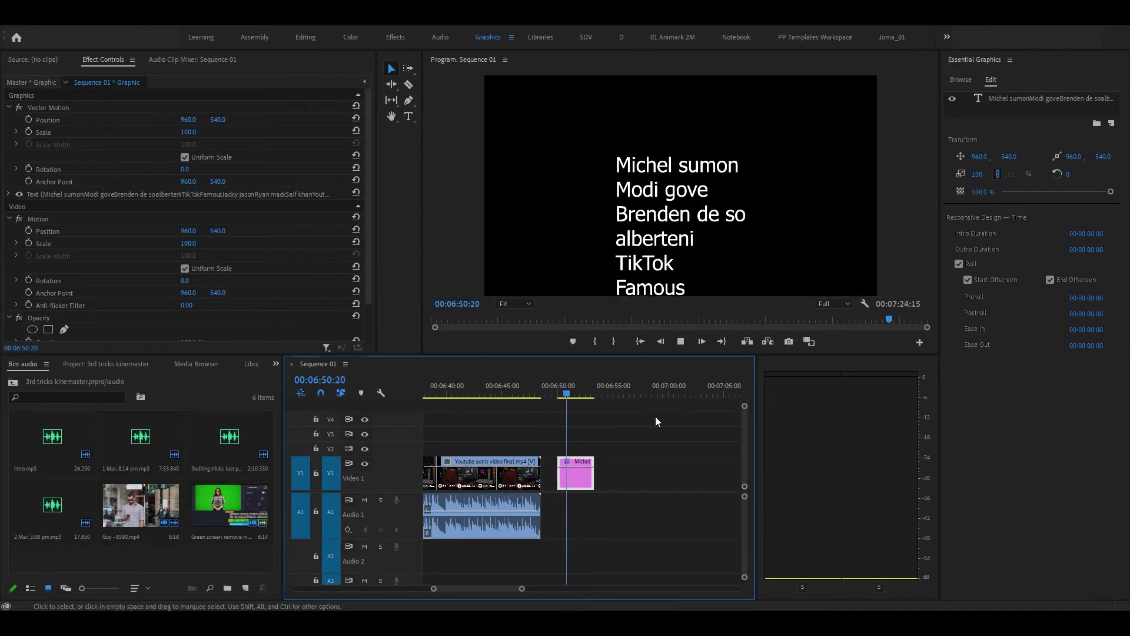
key(space)
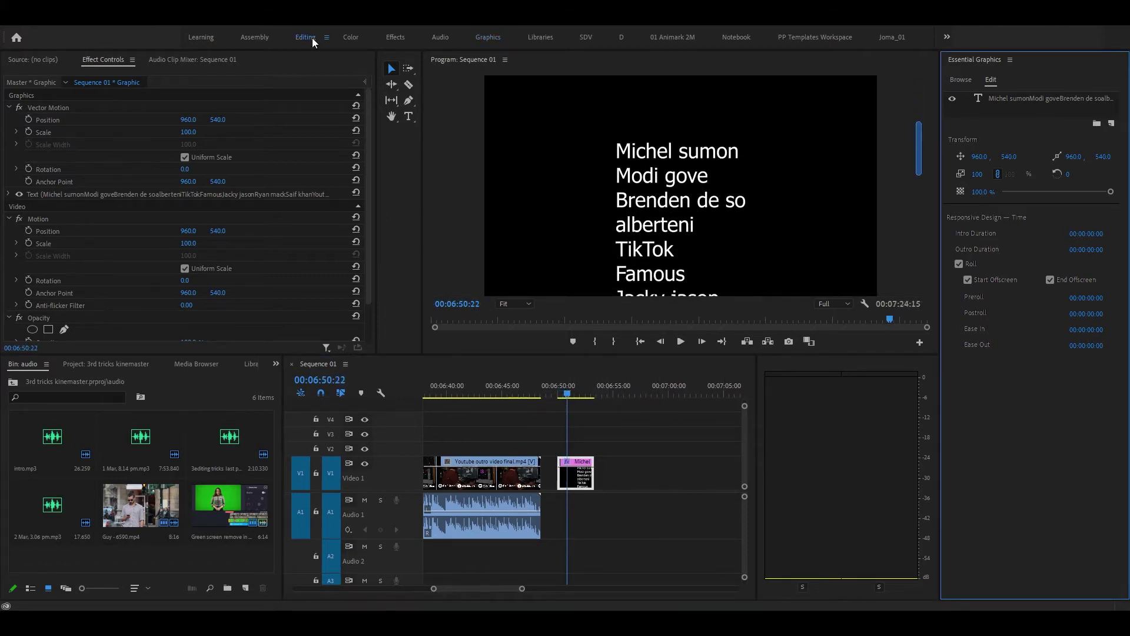
click(312, 38)
Start a new text box on V2 over the Guy clip and bring up the Notepad credits file
drag(688, 591, 704, 589)
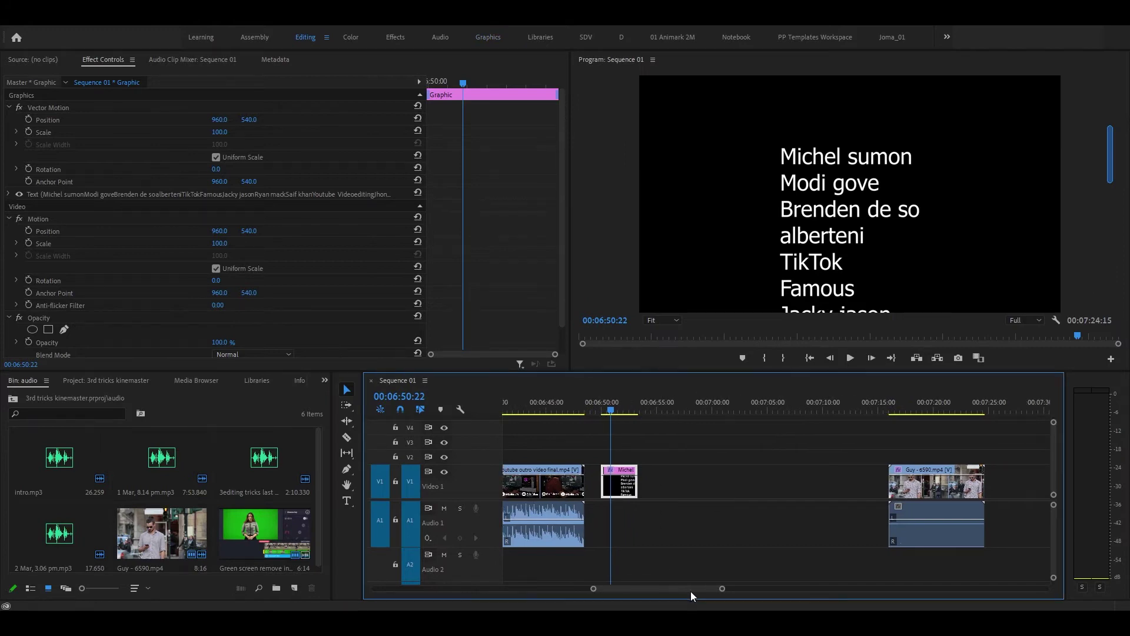
drag(568, 412, 570, 441)
click(347, 501)
click(715, 287)
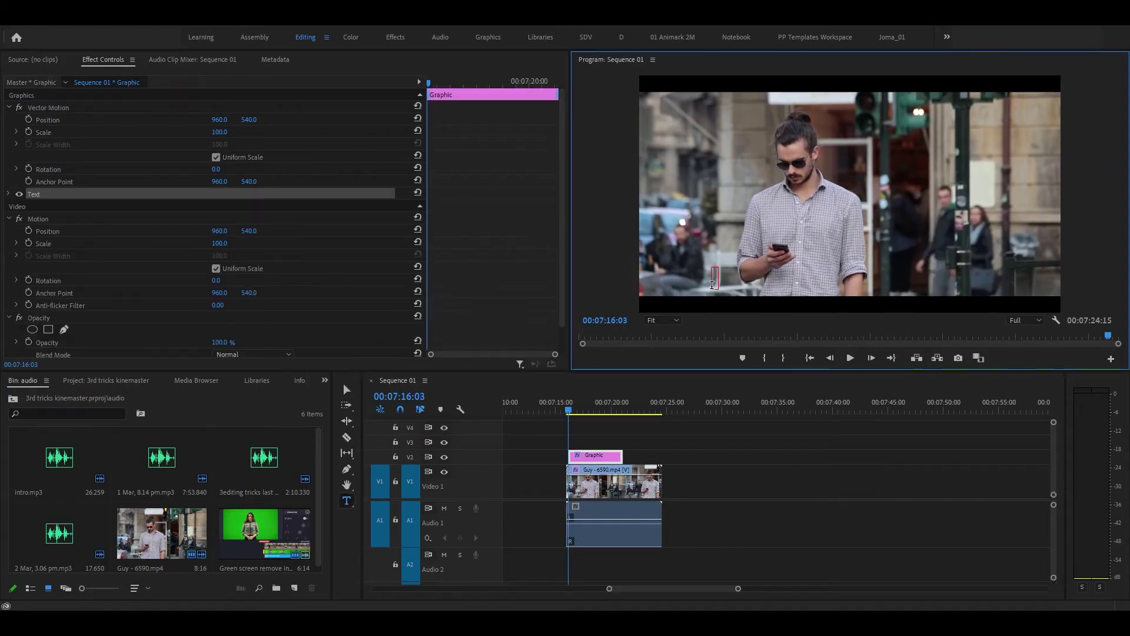
key(alt+Tab)
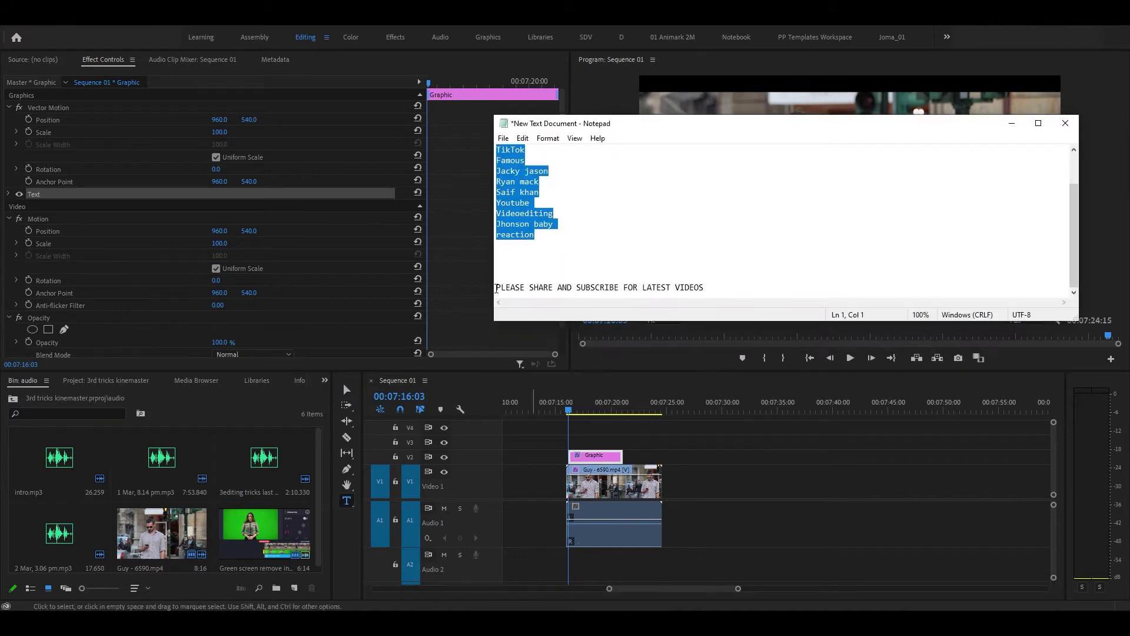
Paste 'PLEASE SHARE AND SUBSCRIBE FOR LATEST VIDEOS' into the title and move it to the frame's bottom
drag(496, 287, 722, 291)
key(alt+Tab)
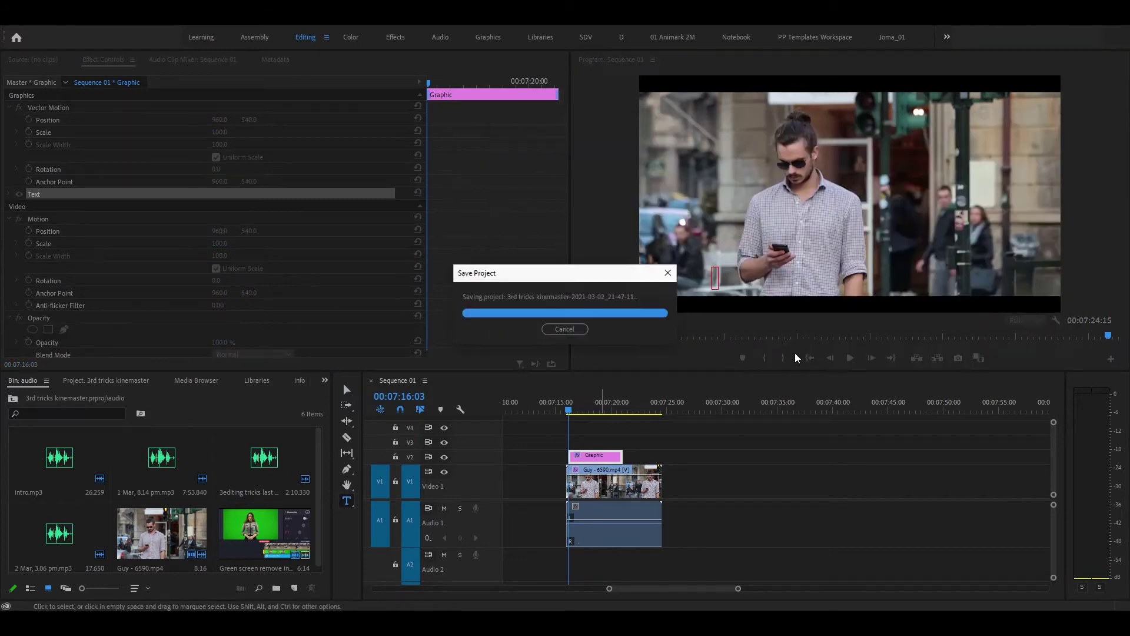
key(ctrl+v)
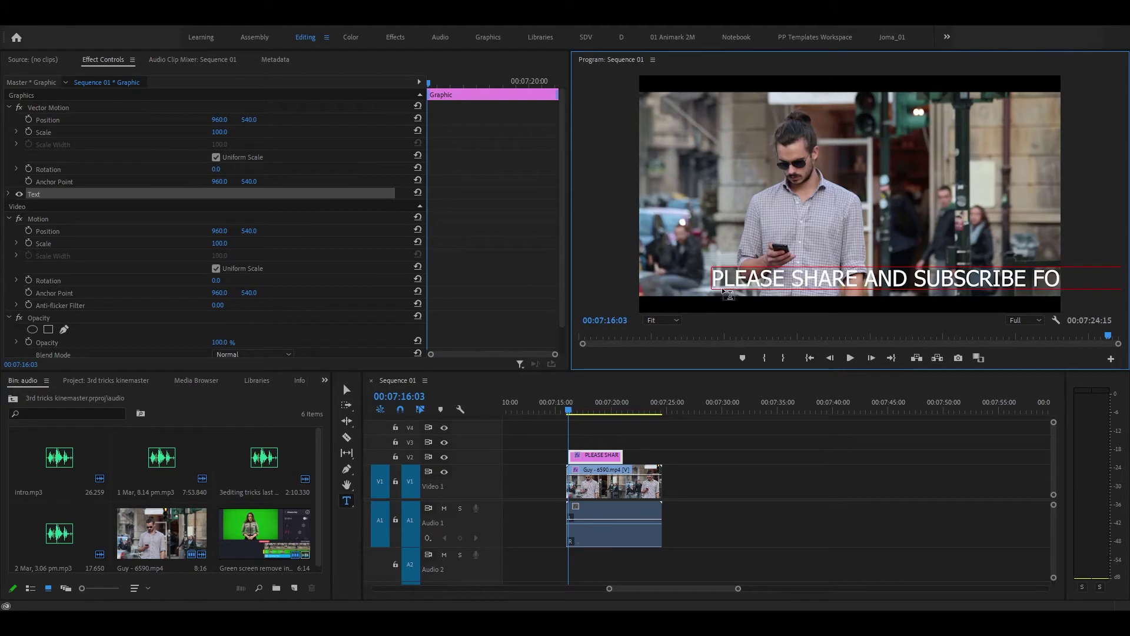
key(Escape)
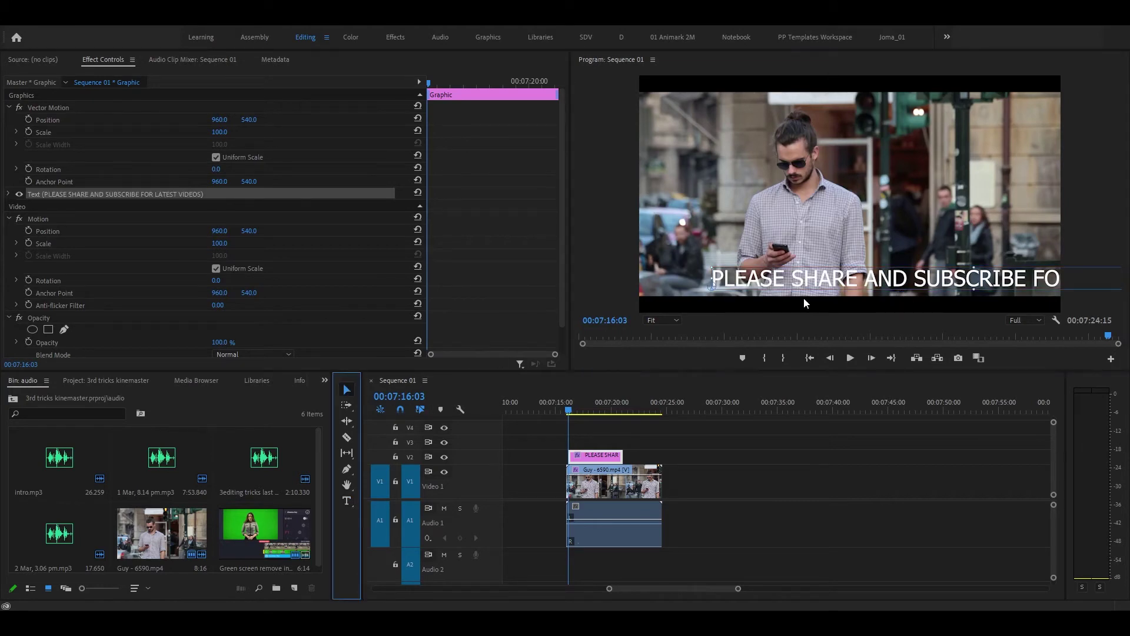
drag(975, 284, 921, 305)
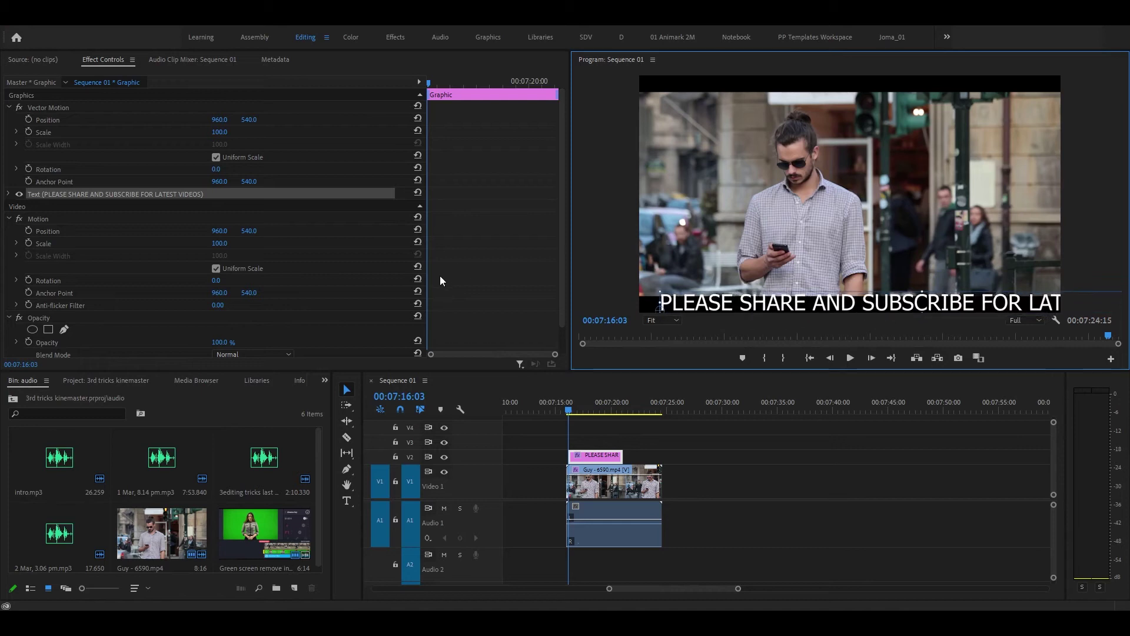
key(shift+3)
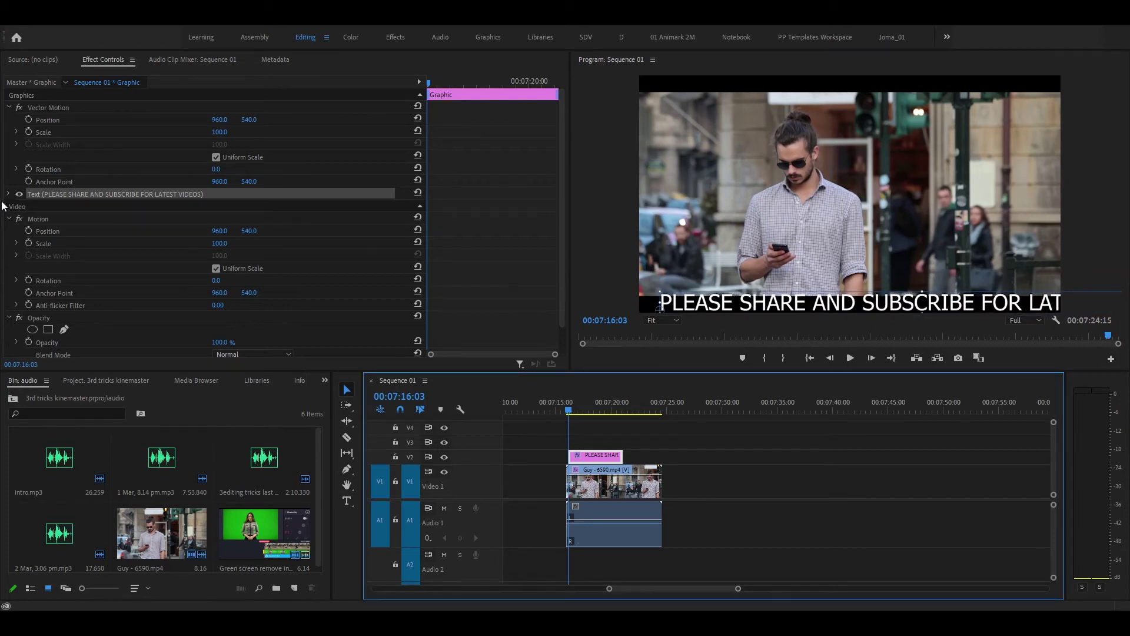
Reduce the ticker text's font size to 58 in Effect Controls so the line fits
click(9, 195)
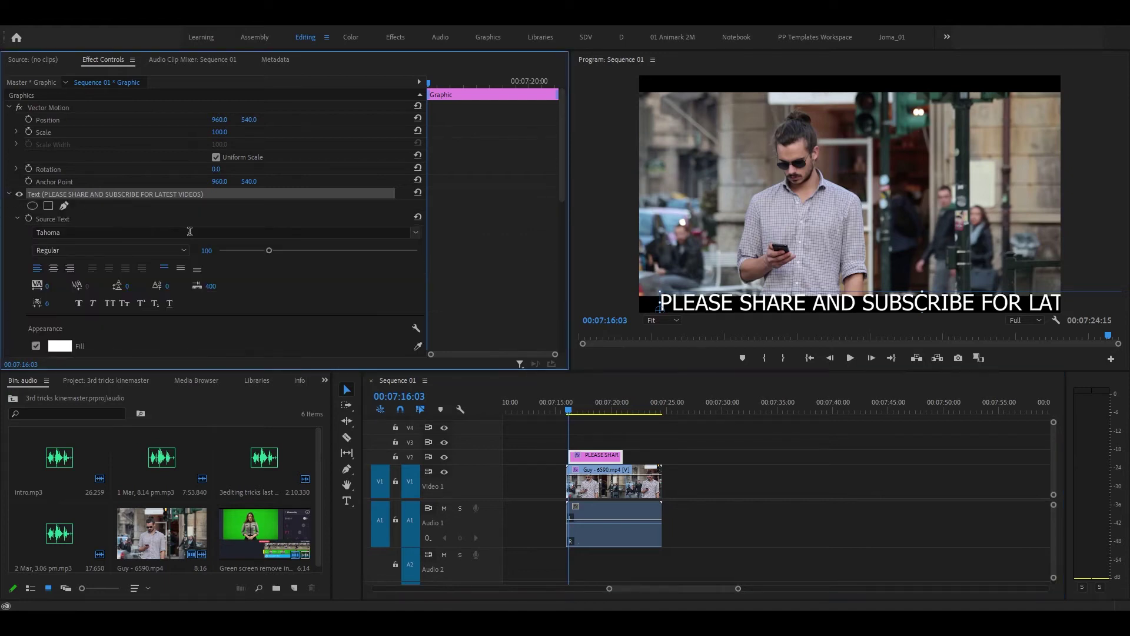
scroll(201, 222, down, 1)
drag(267, 227, 246, 230)
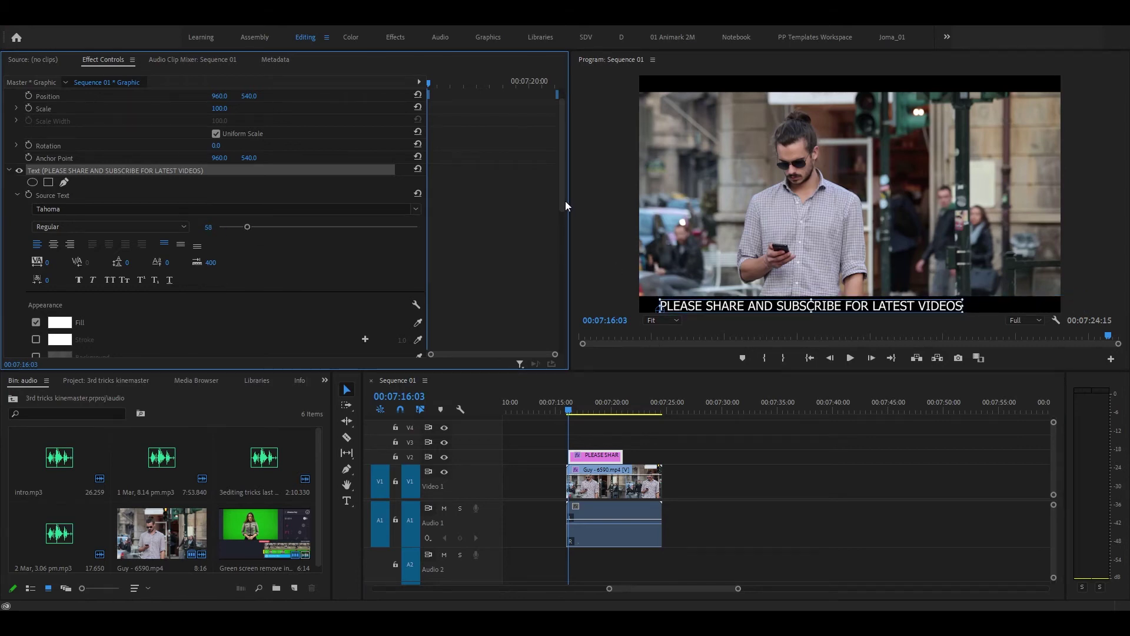
scroll(530, 147, down, 2)
Set a starting Position keyframe for the ticker text at 00:07:16:21
click(446, 86)
scroll(365, 236, down, 2)
scroll(236, 289, down, 1)
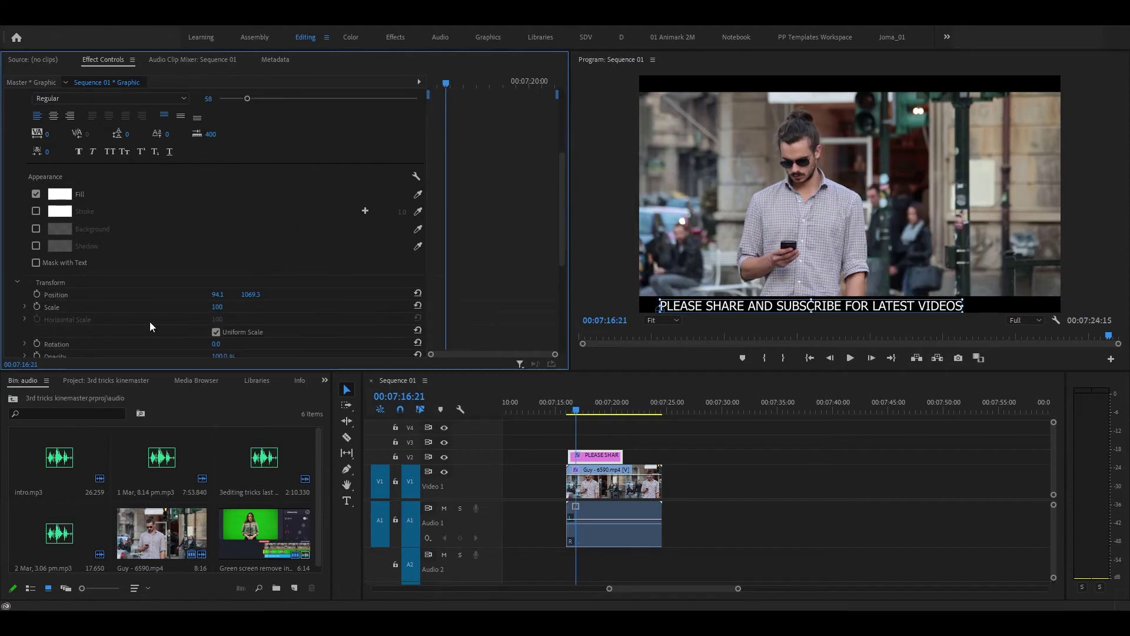
click(37, 294)
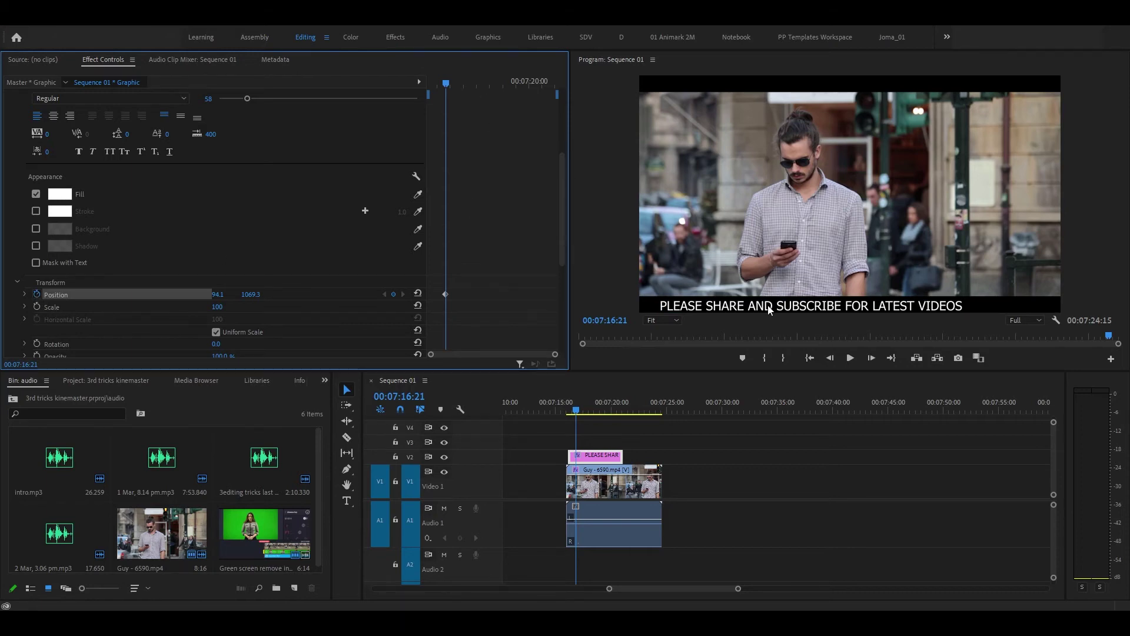
Animate the ticker from just off the right edge to fully off the left edge by 00:07:19:08
drag(769, 309, 1096, 309)
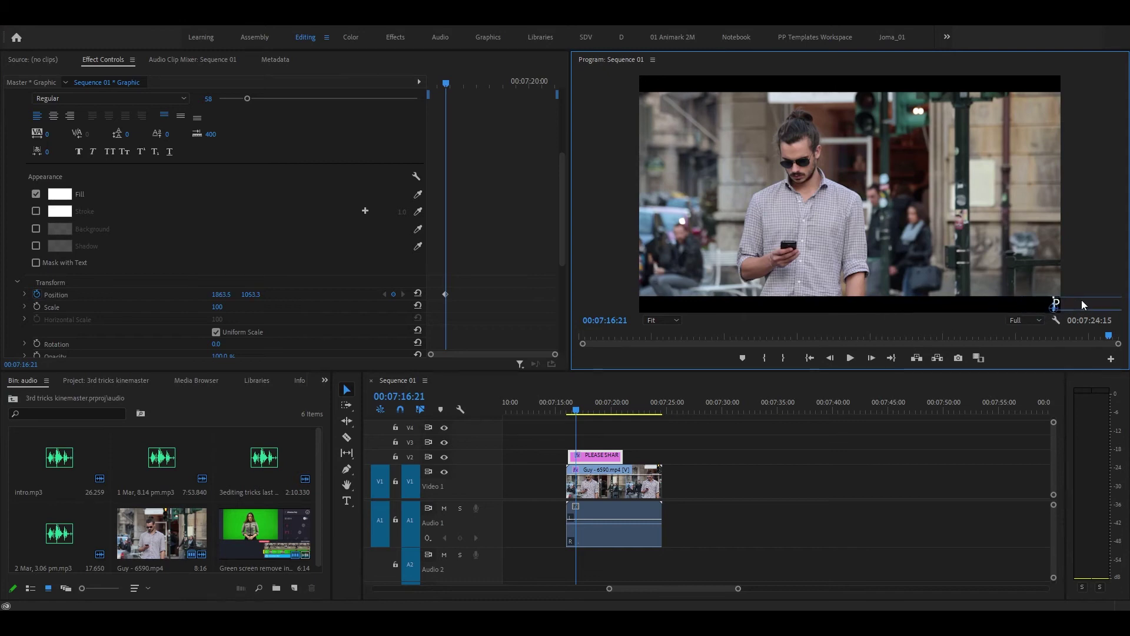
click(511, 86)
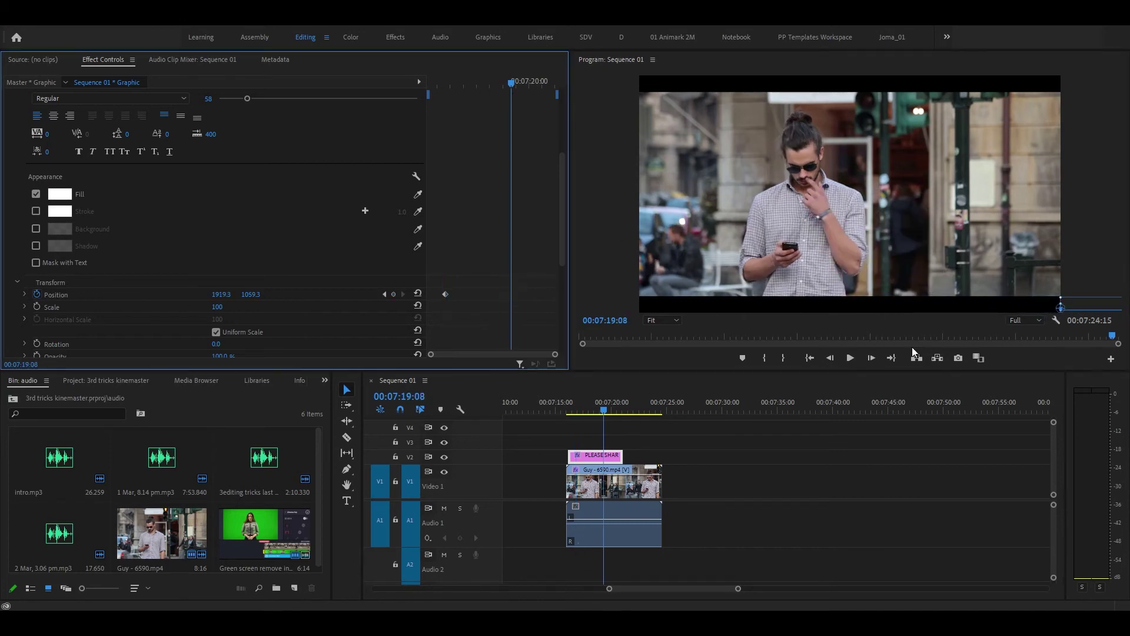
drag(1096, 305, 484, 312)
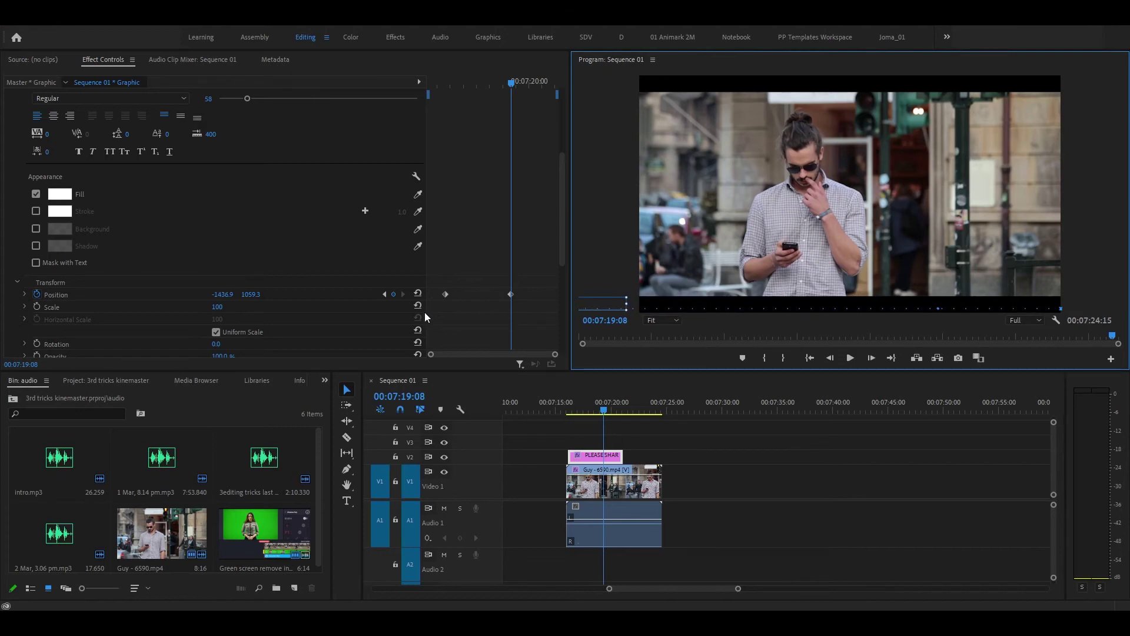
click(575, 414)
Play back the ticker, then nudge the text slightly to the right
key(space)
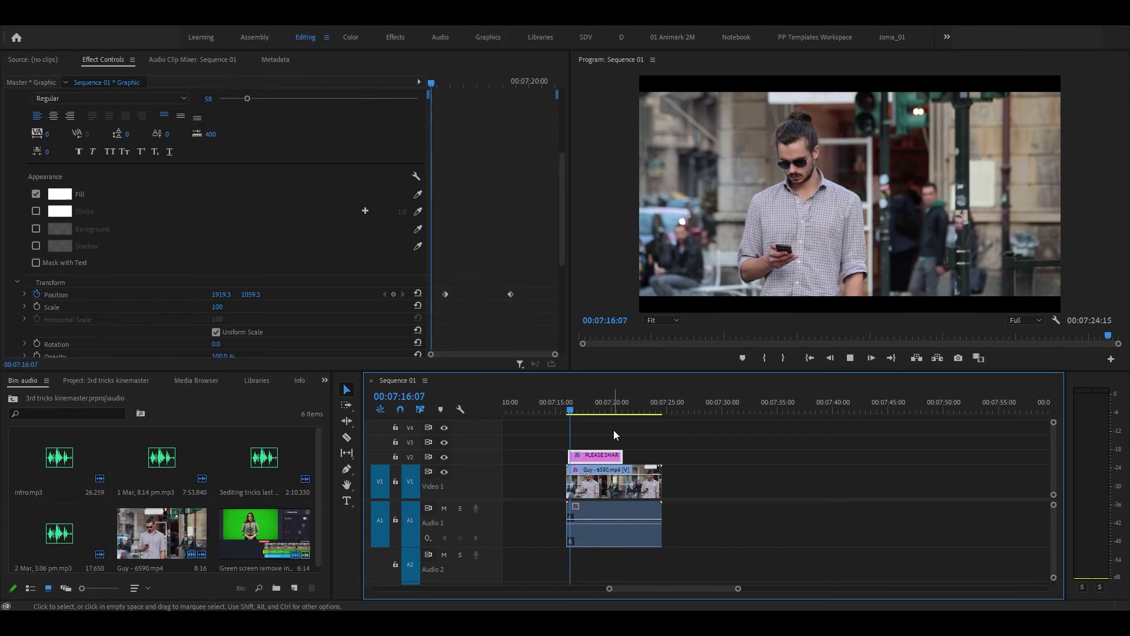
key(space)
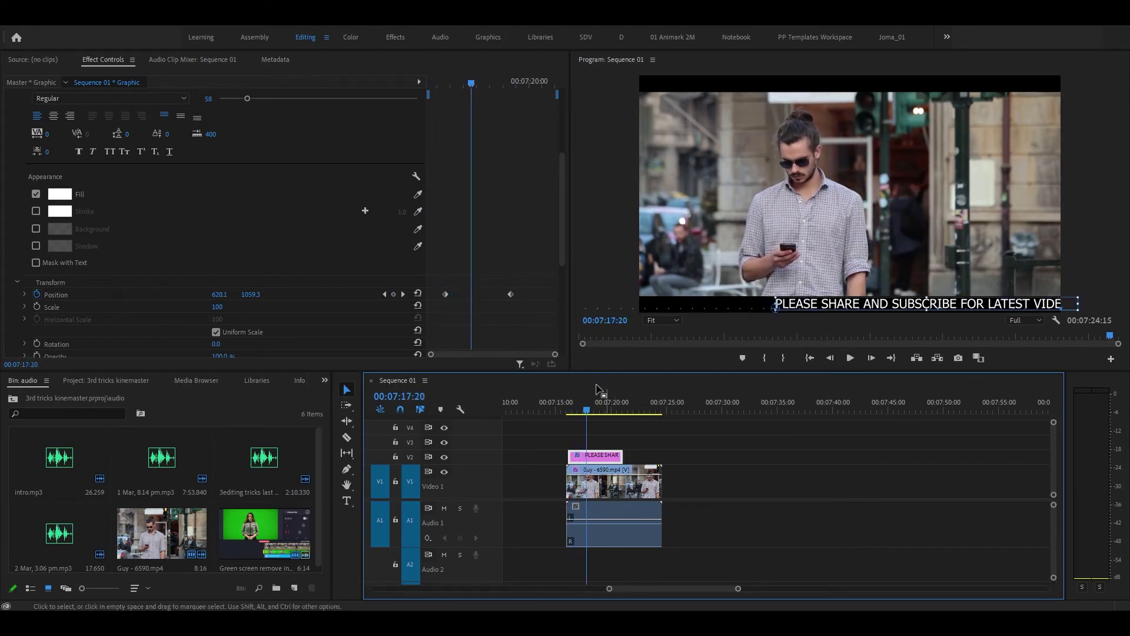
drag(448, 295, 601, 445)
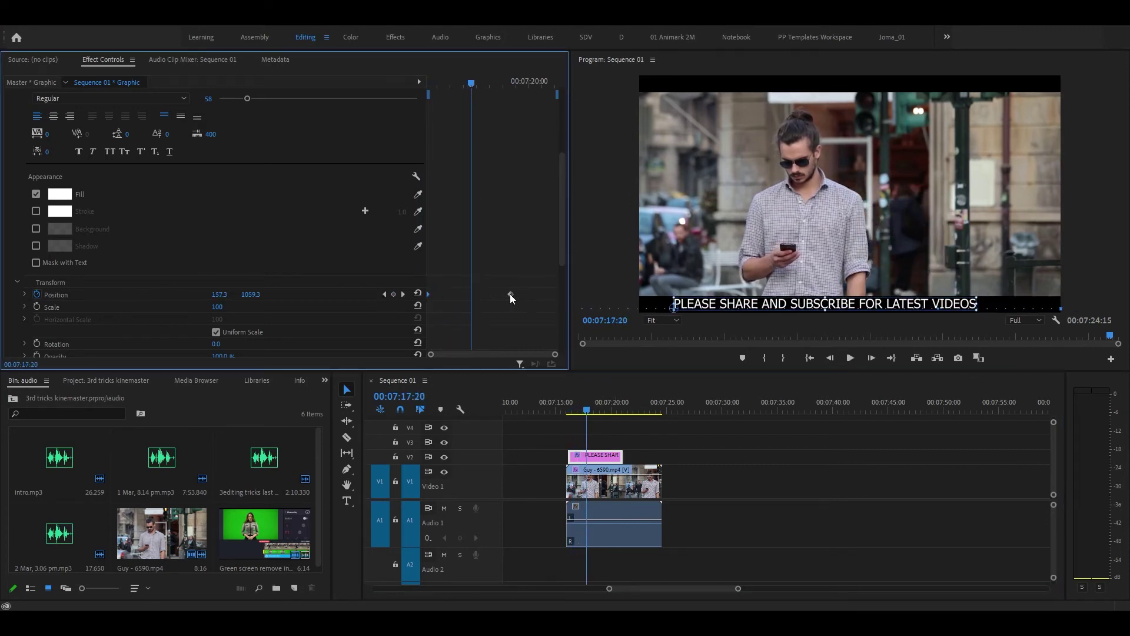
Lengthen the ticker clip, move its ending Position keyframe later, and preview the slower scroll
drag(618, 463, 640, 460)
drag(527, 294, 581, 319)
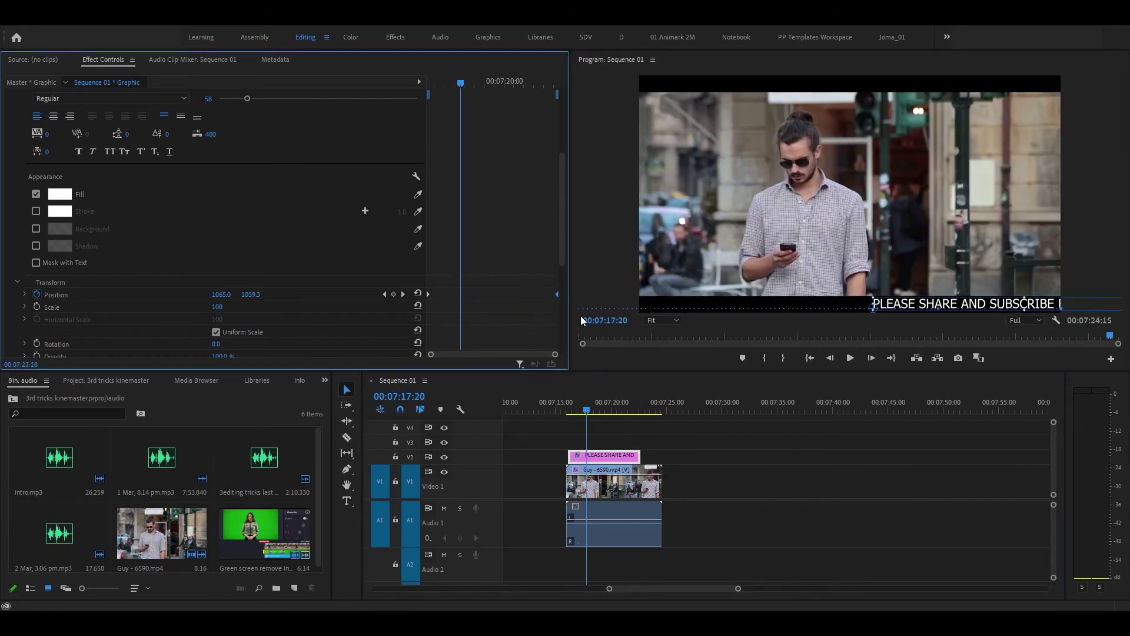
click(560, 408)
key(space)
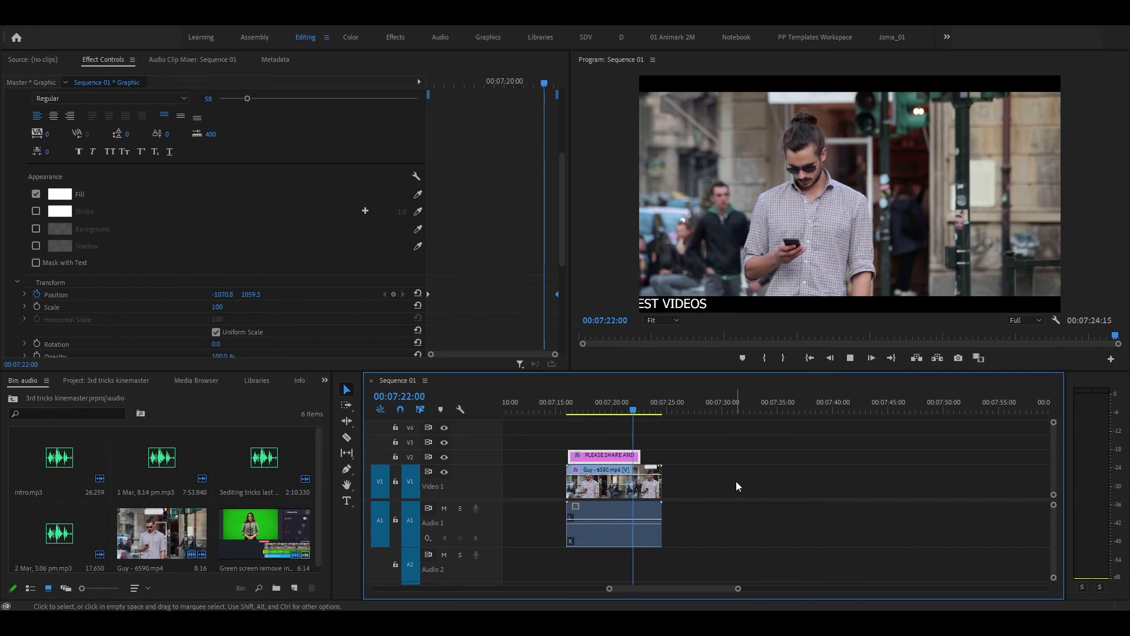
Stretch the V2 subscribe title clip so it ends together with Guy - 6590.mp4
key(space)
key(d)
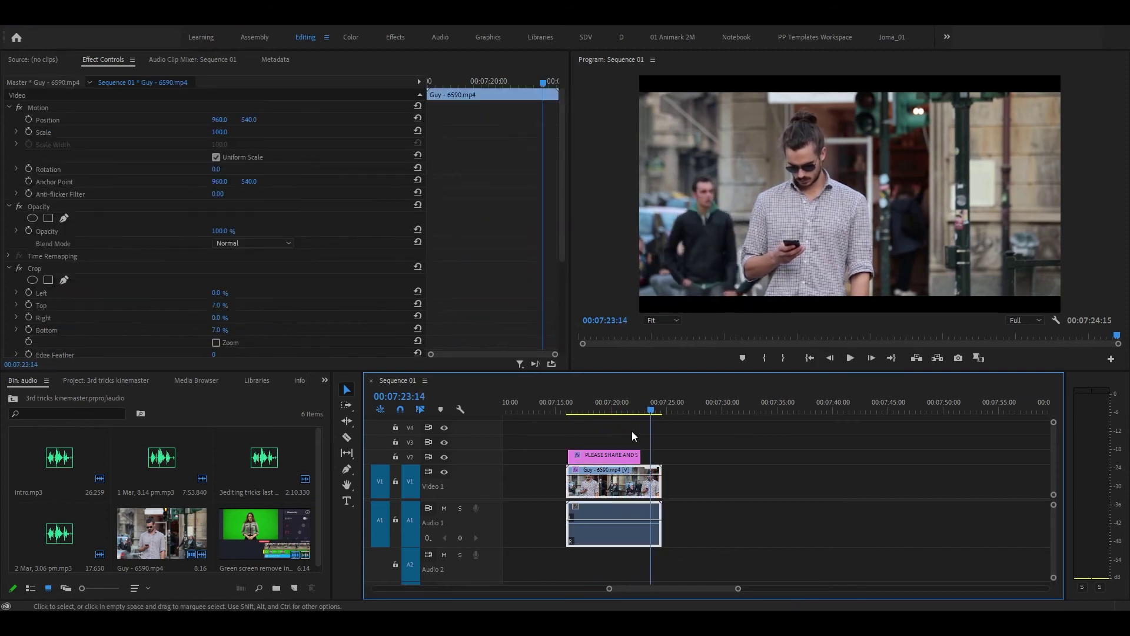
drag(646, 460, 661, 456)
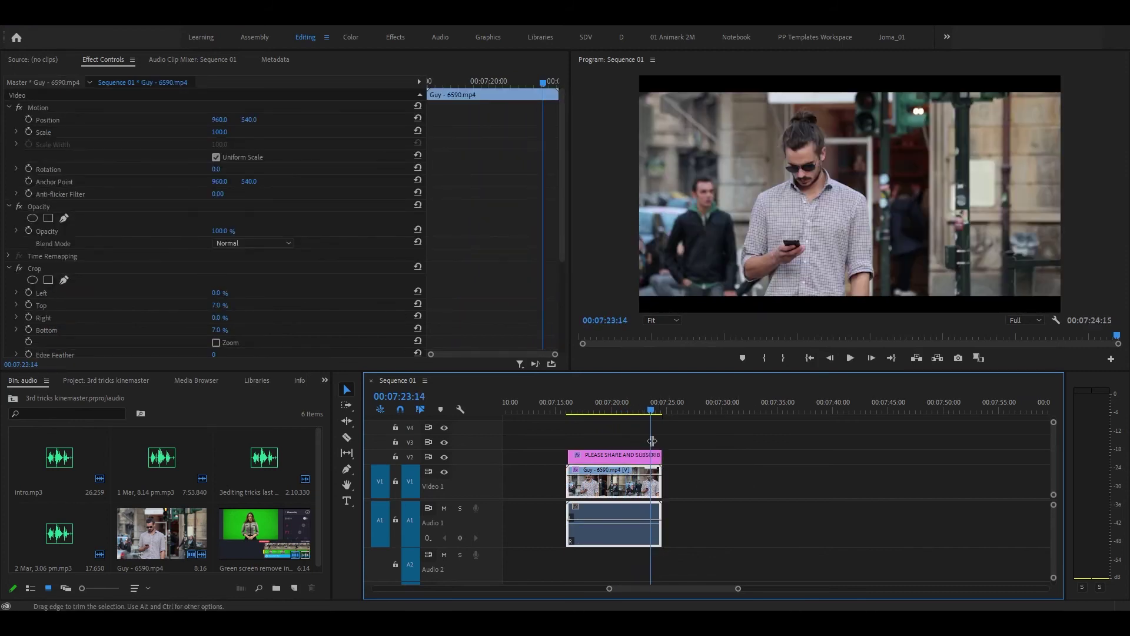